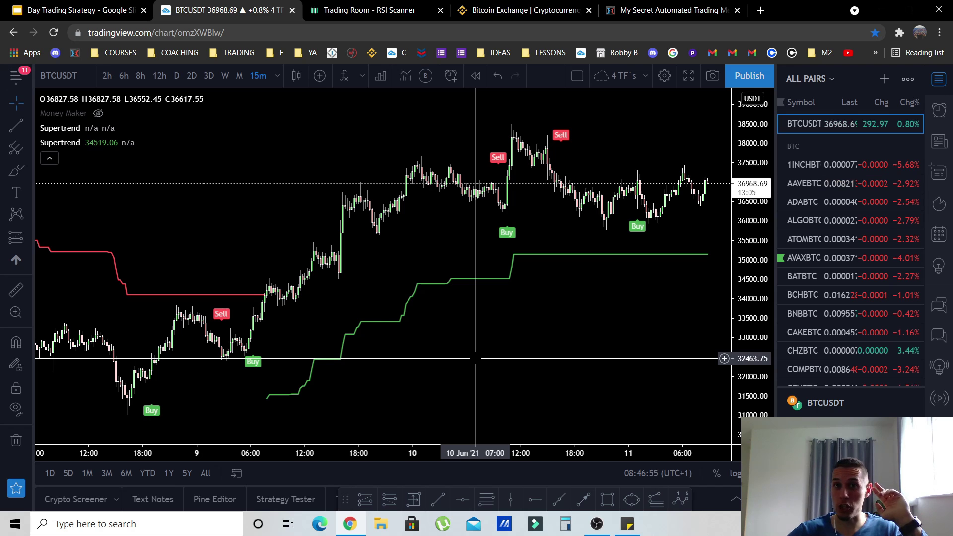
- Remove the Supertrend indicator from the TradingView BTCUSDT chart and go to the Binance tab
left_click(598, 532)
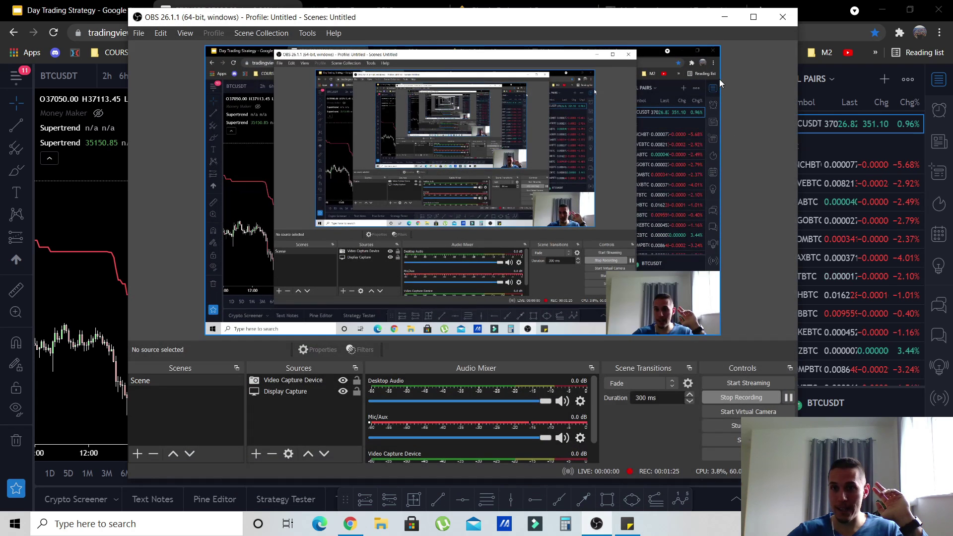
left_click(732, 19)
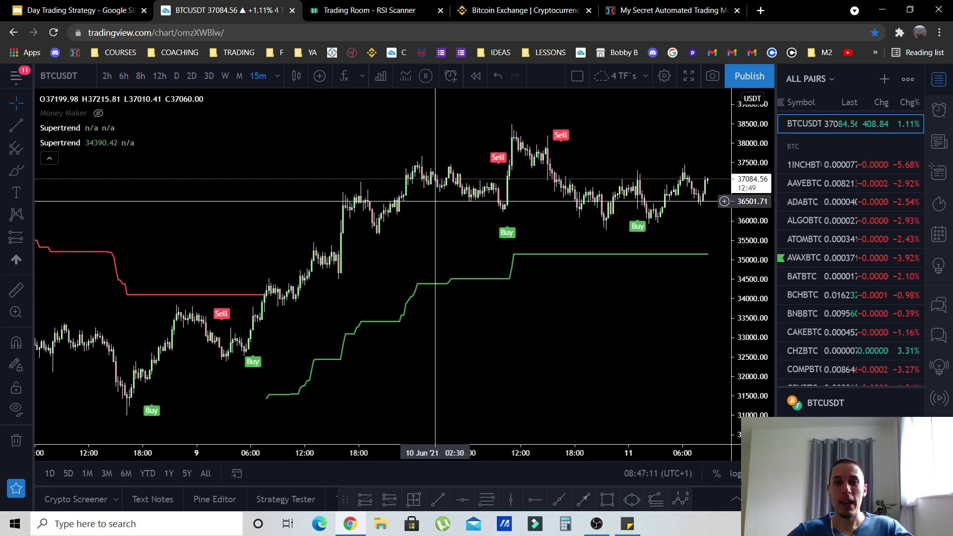
mouse_move(103, 129)
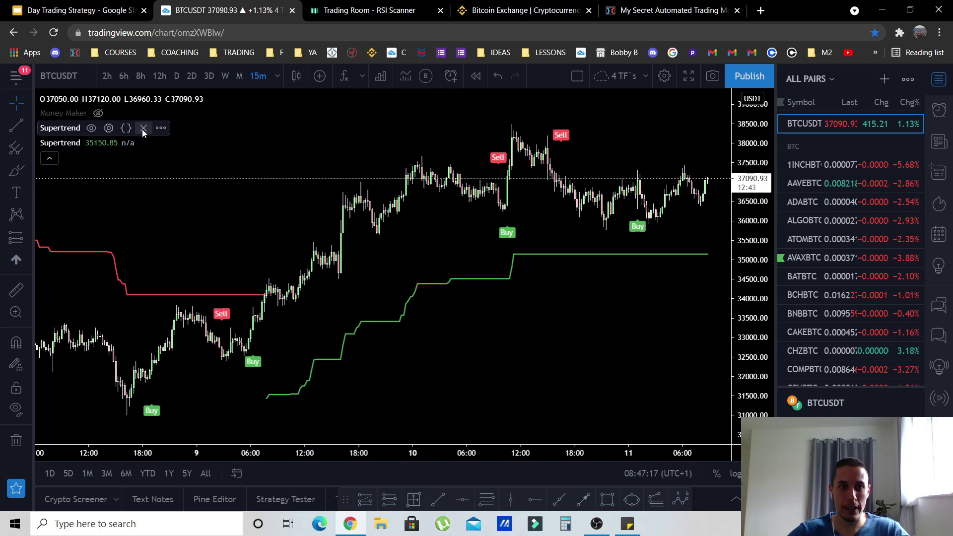
left_click(142, 128)
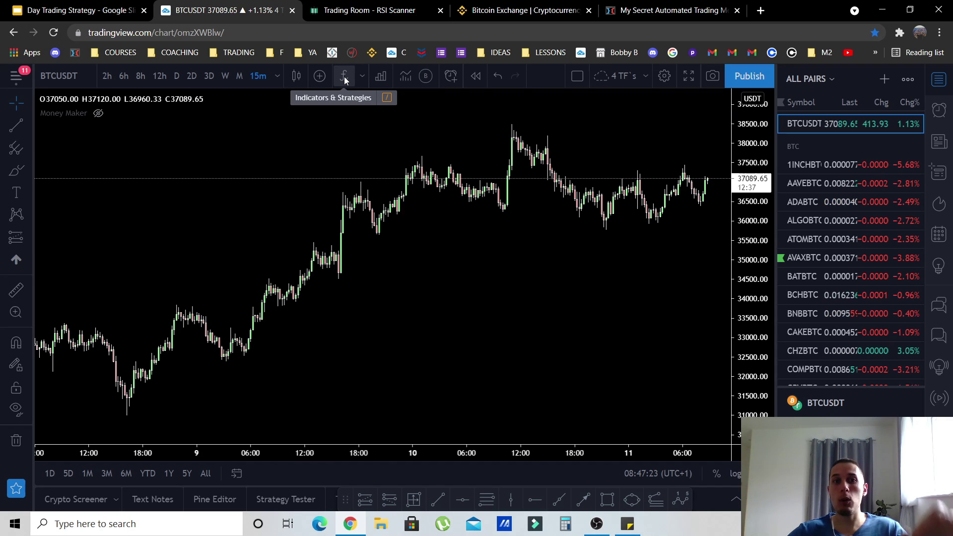
left_click(524, 10)
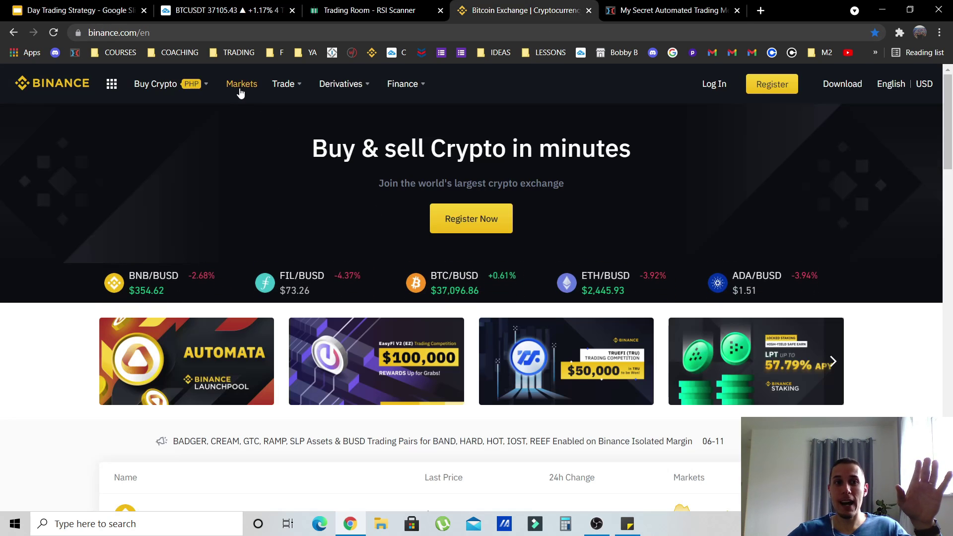
- Open Binance's Advanced BTC/USDT trading page from the Trade menu and scroll to its chart
mouse_move(285, 79)
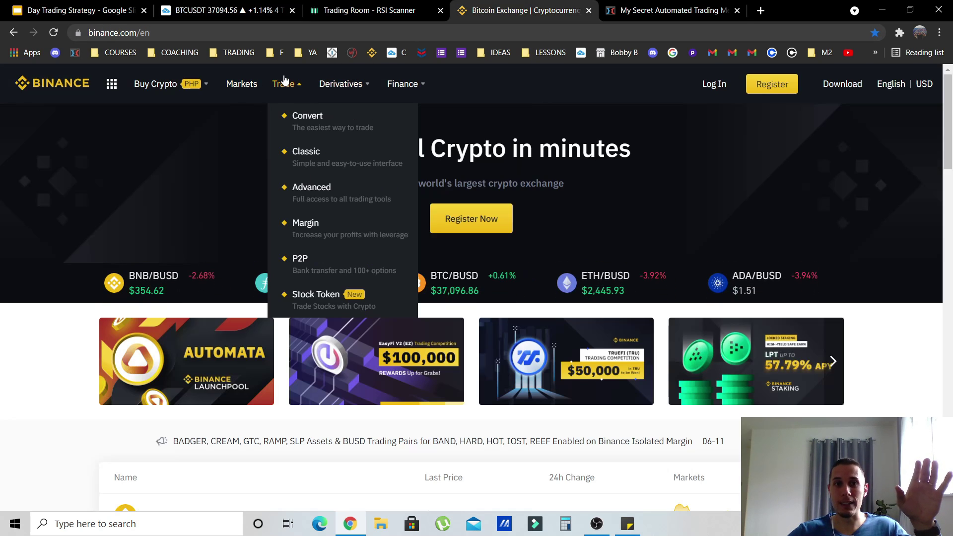
left_click(309, 192)
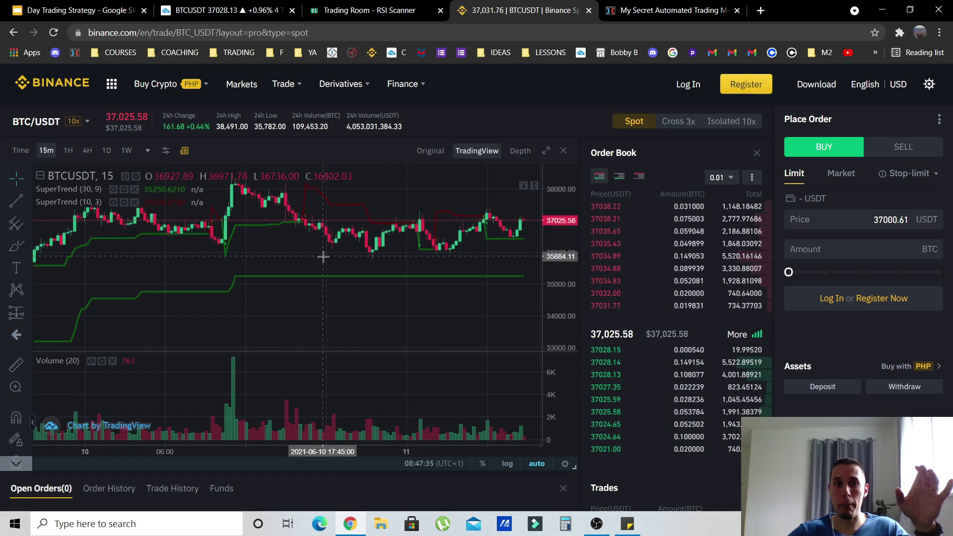
scroll(324, 256, "down", 5)
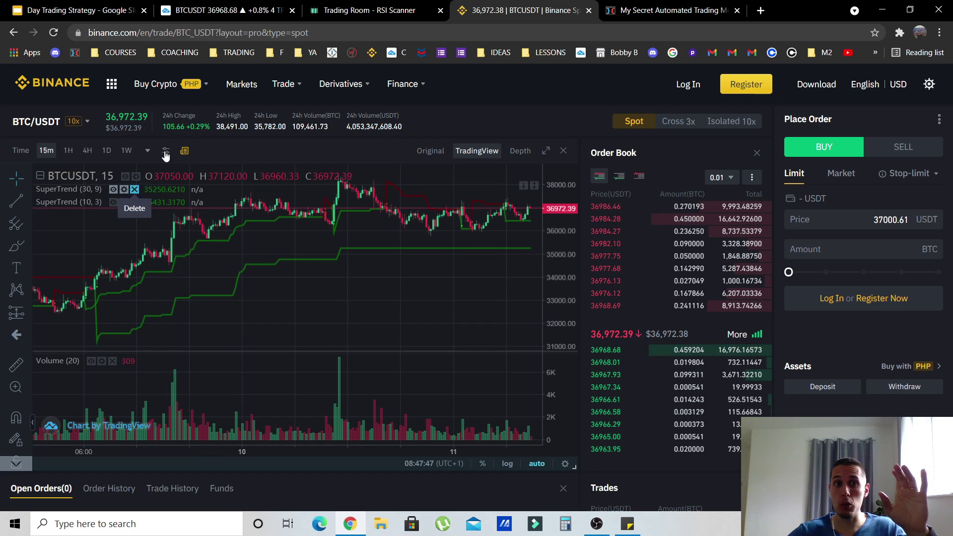
- Compare the TradingView BTCUSDT chart against the Binance BTC/USDT chart by switching between tabs
left_click(207, 13)
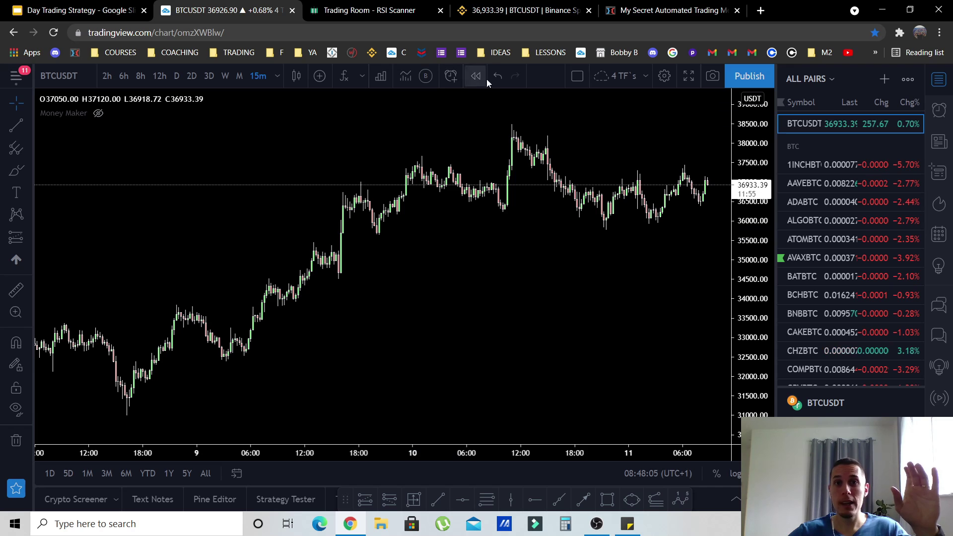
left_click(498, 13)
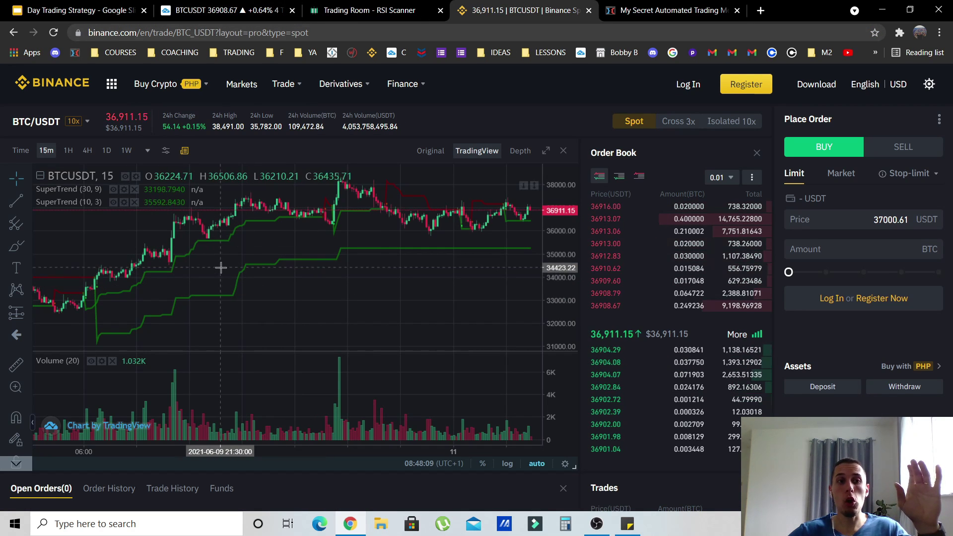
left_click(226, 10)
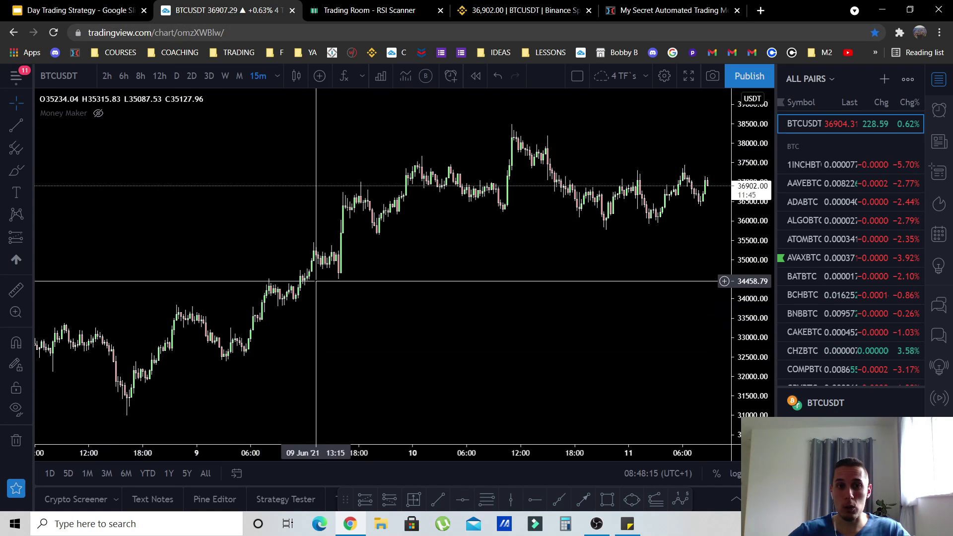
left_click(521, 10)
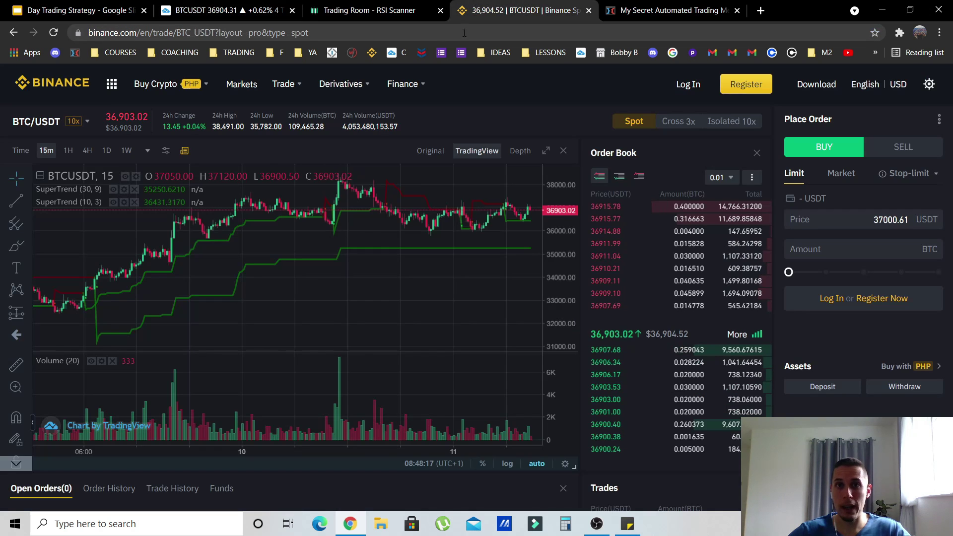
- Delete SuperTrend (30, 9) and SuperTrend (10, 3) from Binance's chart and show the Original view
left_click(135, 202)
left_click(135, 189)
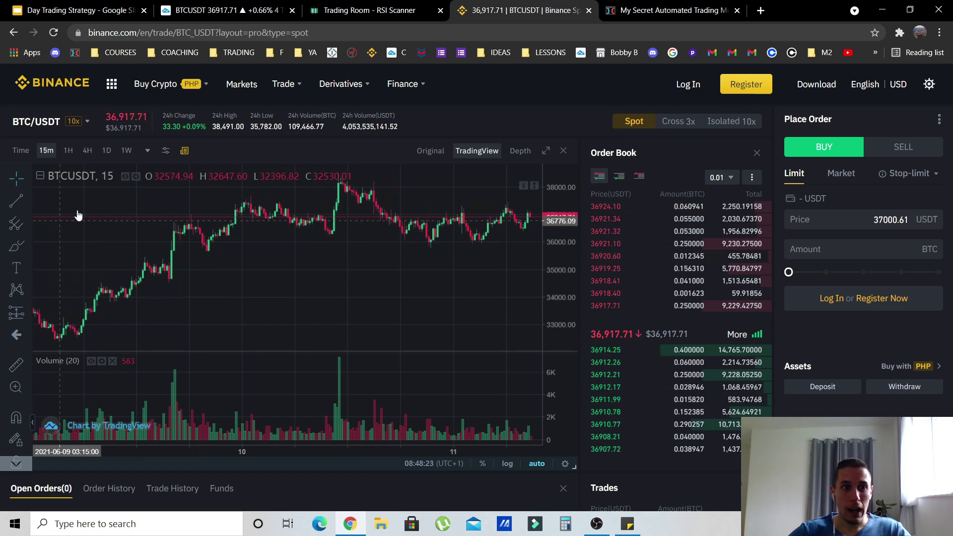
left_click(438, 152)
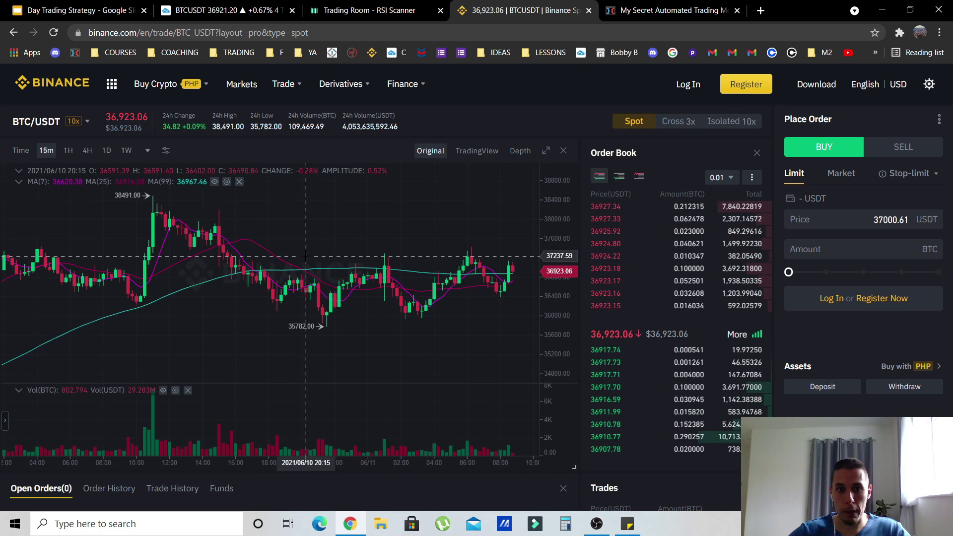
- Switch Binance's BTC/USDT chart back to TradingView view and zoom out on the plain 15m candles
left_click(469, 157)
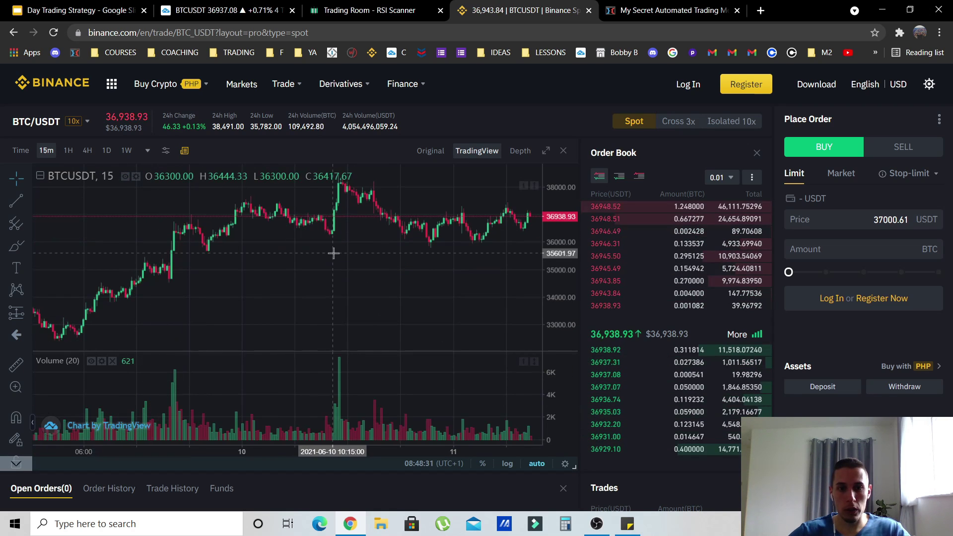
scroll(321, 334, "down", 3)
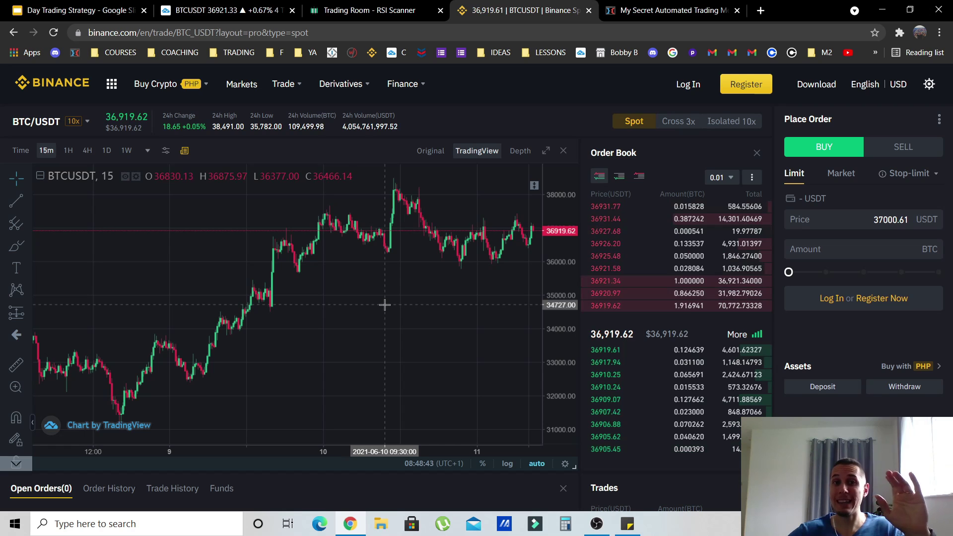
- Search 'super' in Indicators and add SuperTrend (10, 3) twice to the Binance BTC/USDT chart
left_click(165, 152)
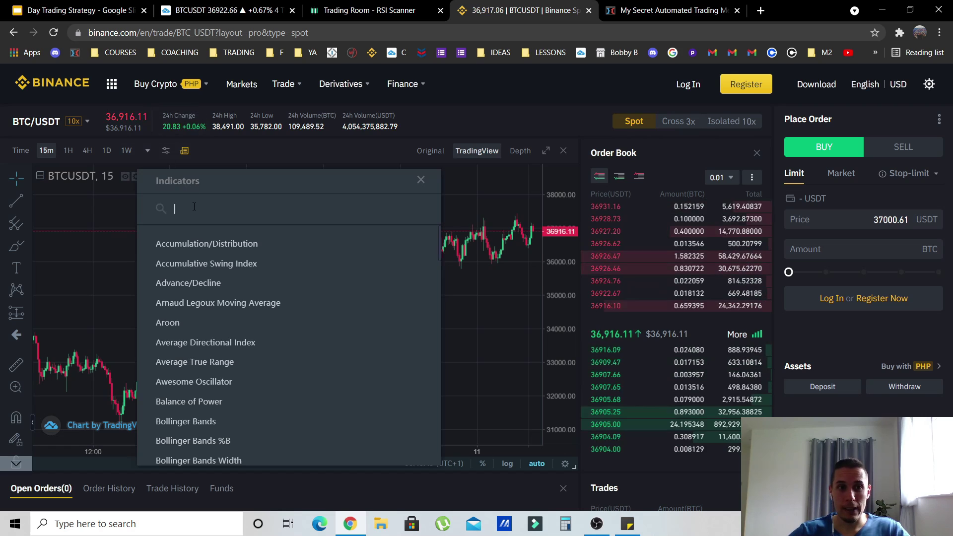
type("super")
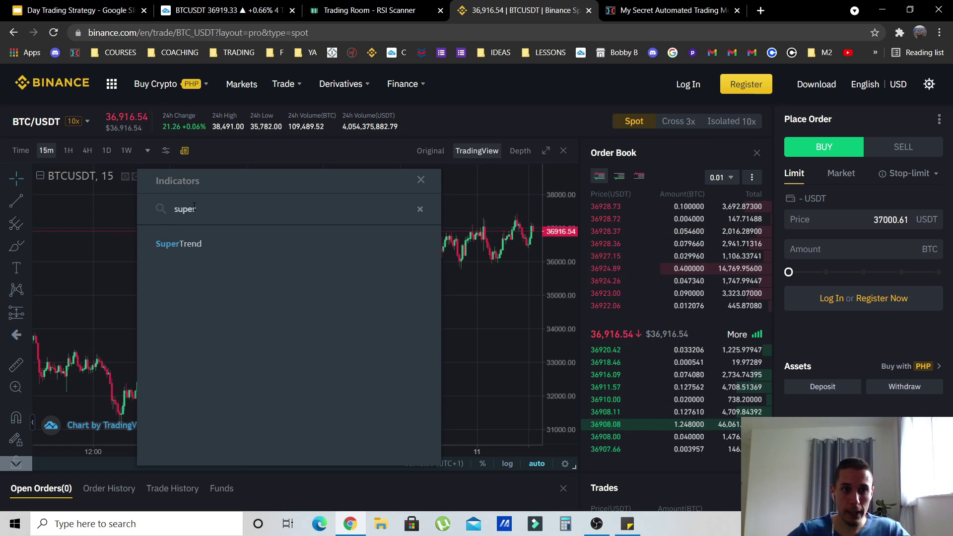
left_click(202, 243)
left_click(202, 244)
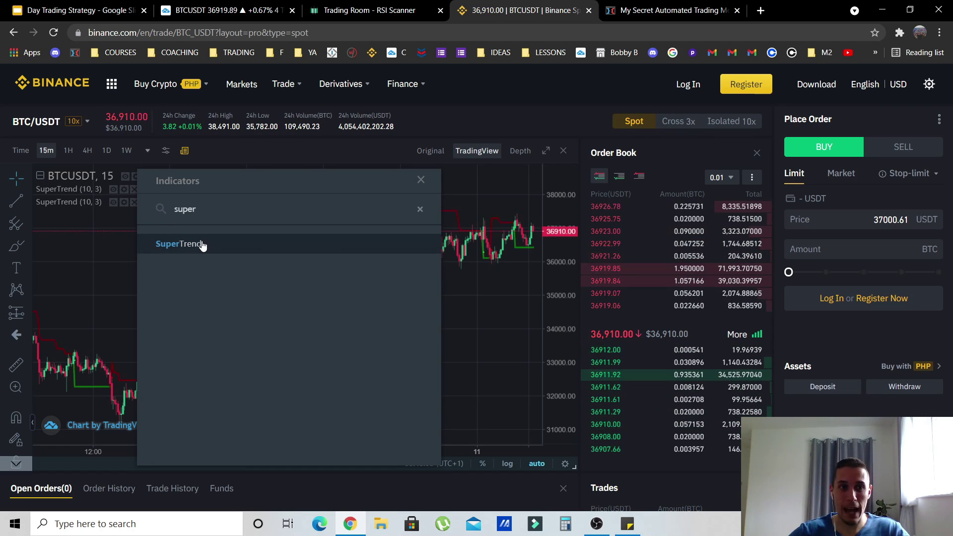
left_click(421, 180)
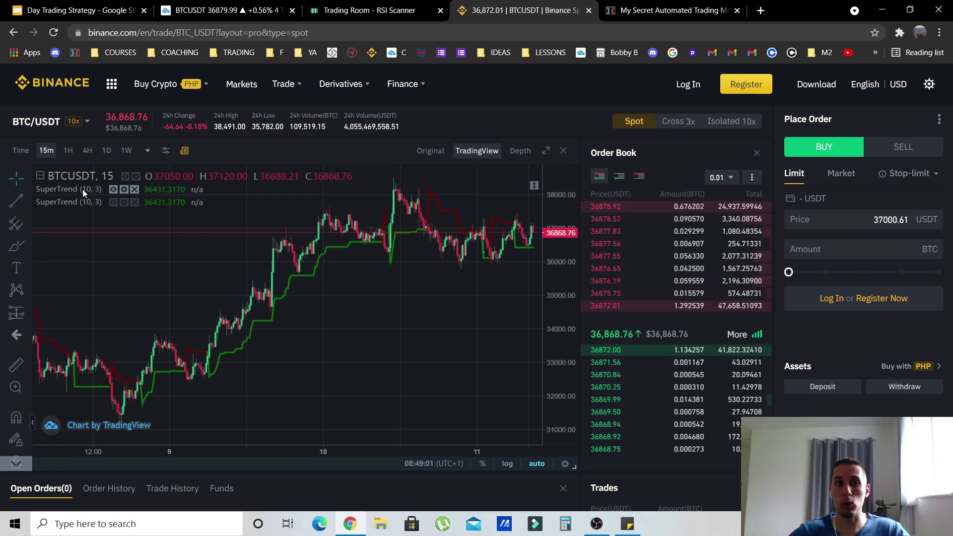
- Set the second Binance SuperTrend to Length 30 and Factor 9
left_click(124, 203)
left_click_drag(234, 222, 200, 243)
type("30")
type("9")
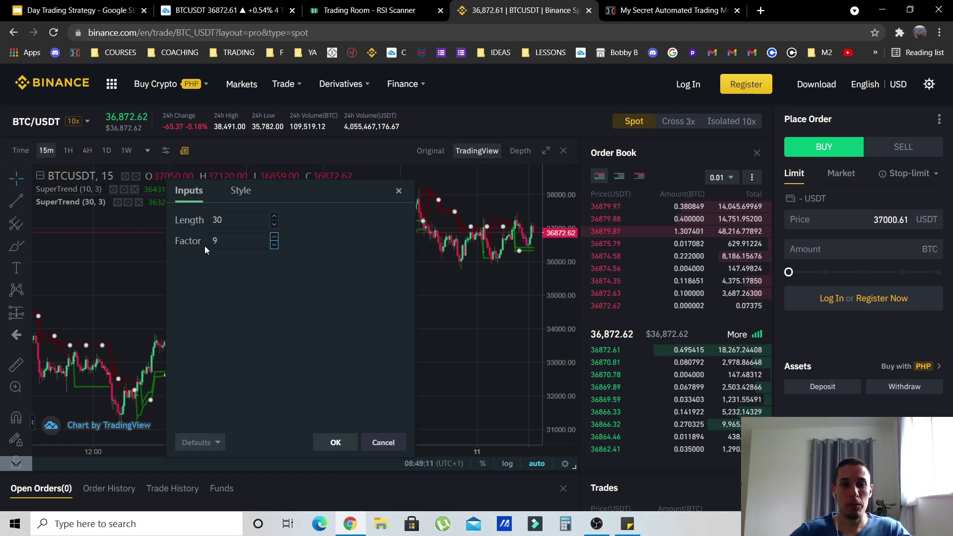
left_click(332, 443)
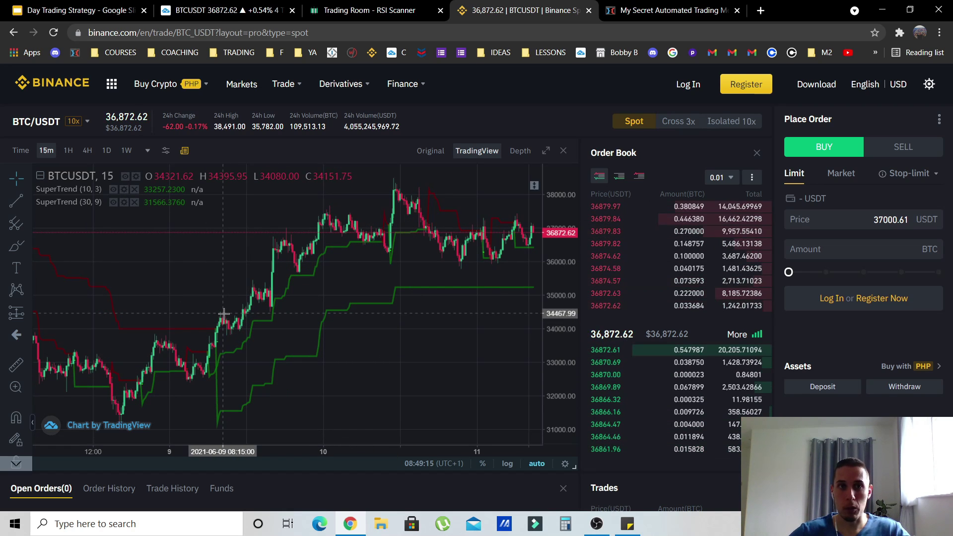
- On TradingView, search 'supertrend' and add two SuperTrend indicators to the BTCUSDT 15m chart
left_click(213, 11)
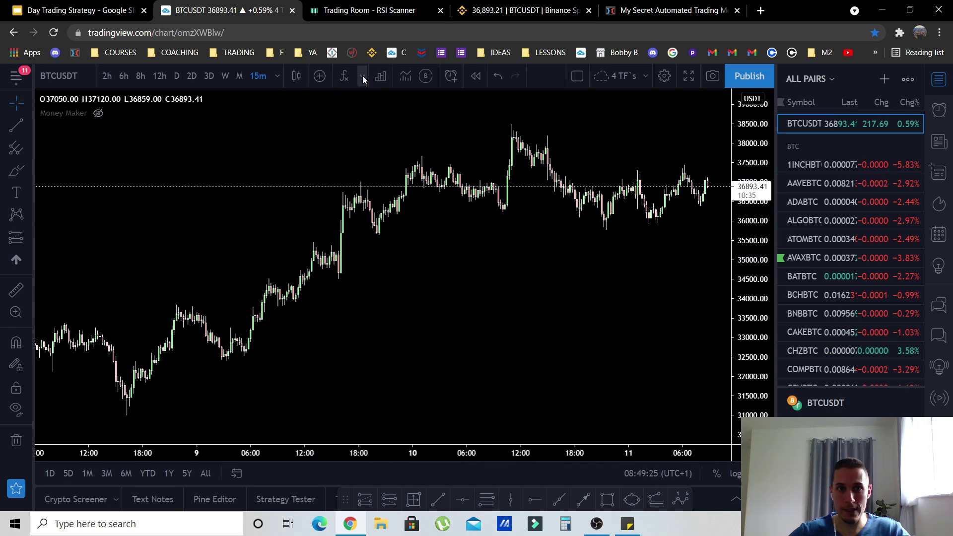
left_click(344, 78)
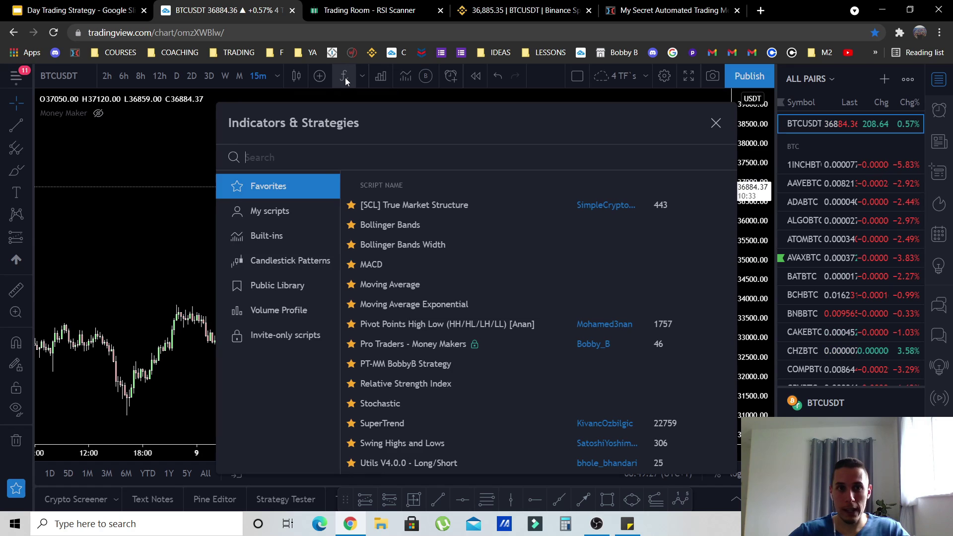
type("super")
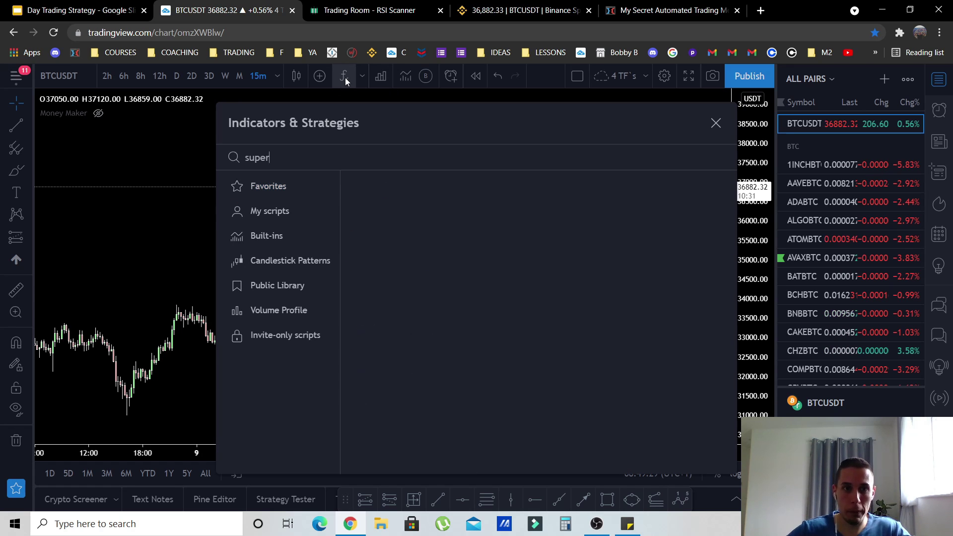
type("trend")
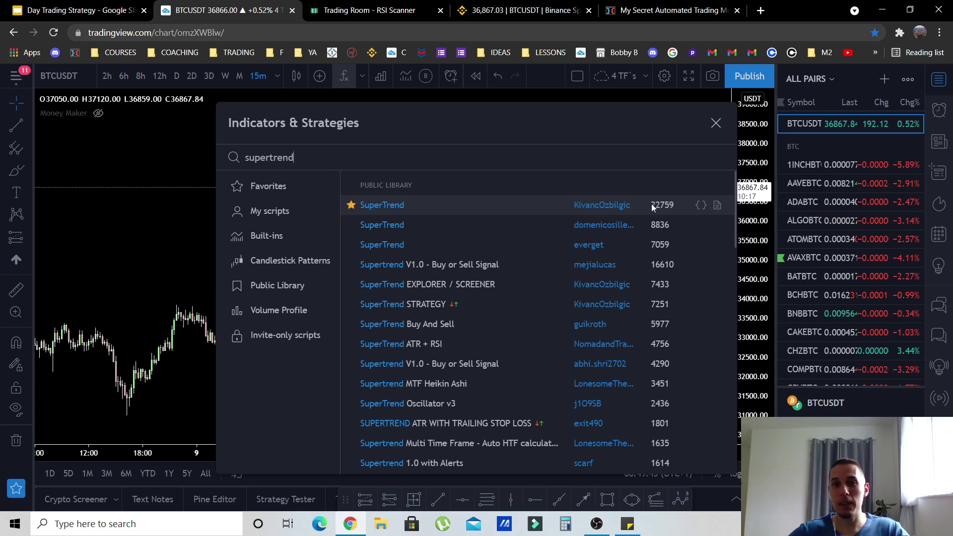
left_click(439, 211)
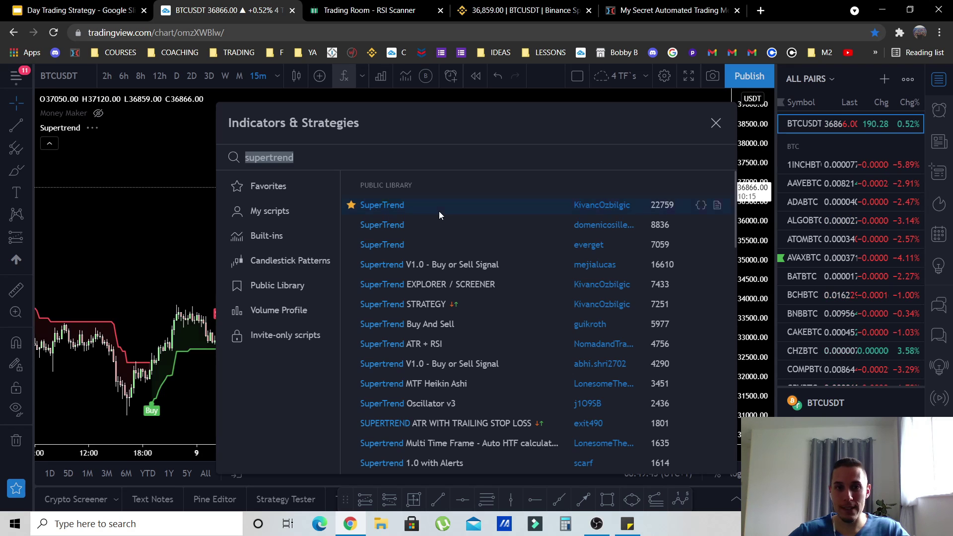
left_click(436, 208)
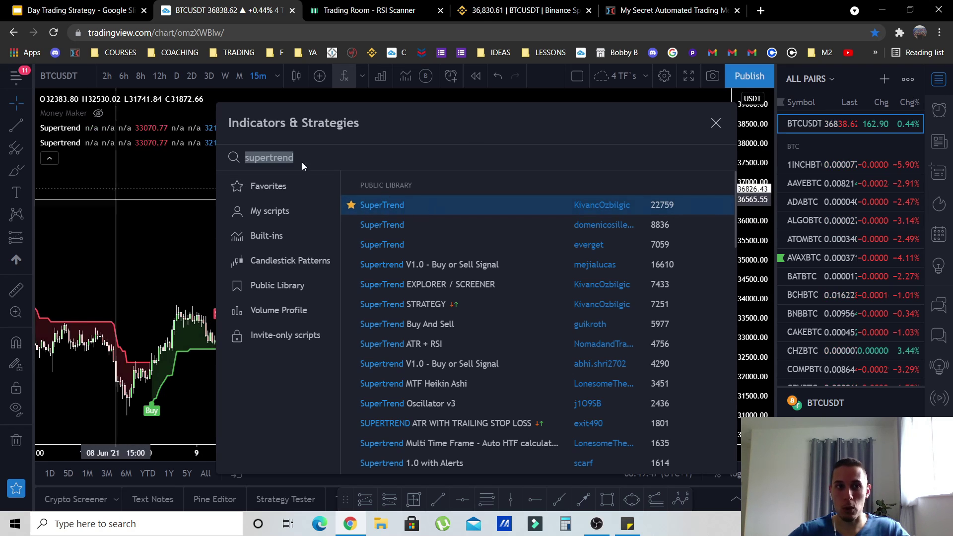
left_click(717, 123)
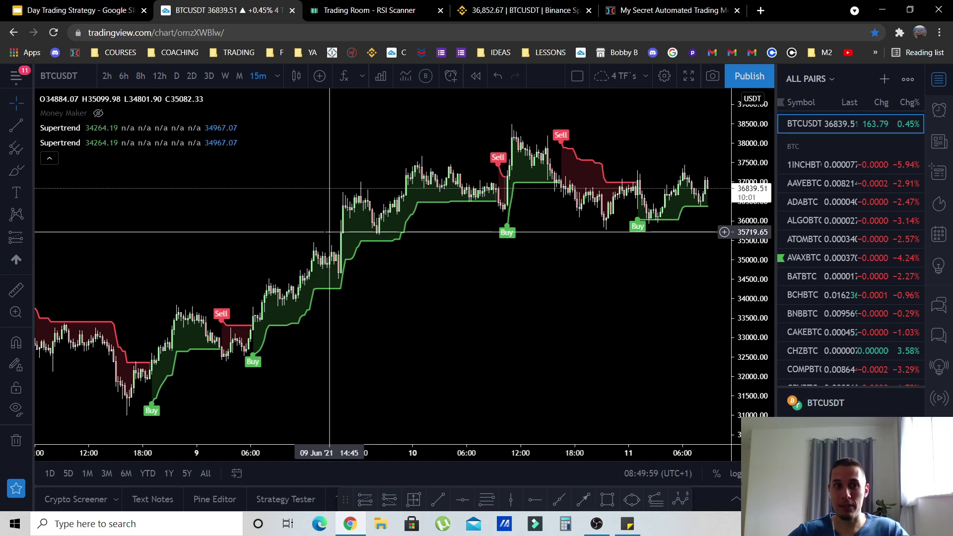
- Give the second TradingView Supertrend an ATR Period of 30 and ATR Multiplier of 9
mouse_move(75, 128)
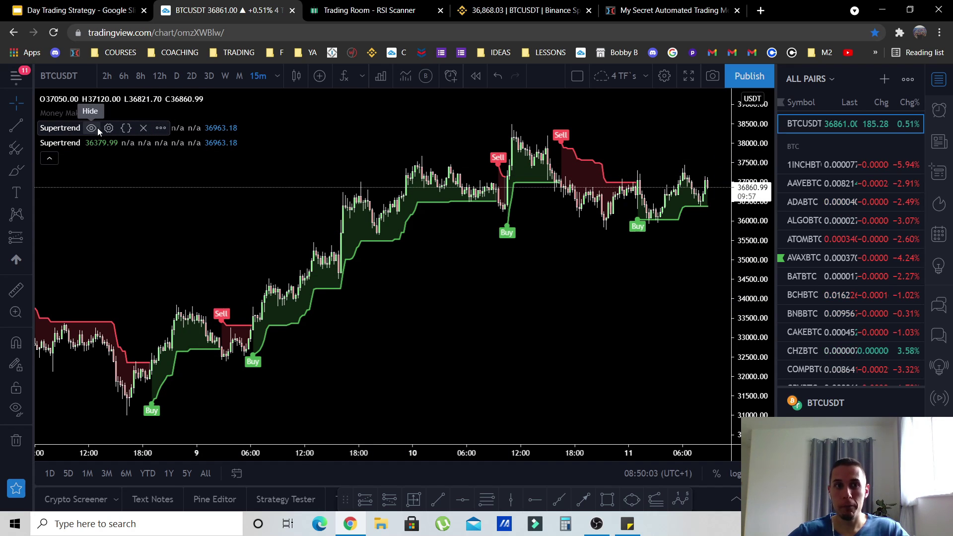
mouse_move(108, 144)
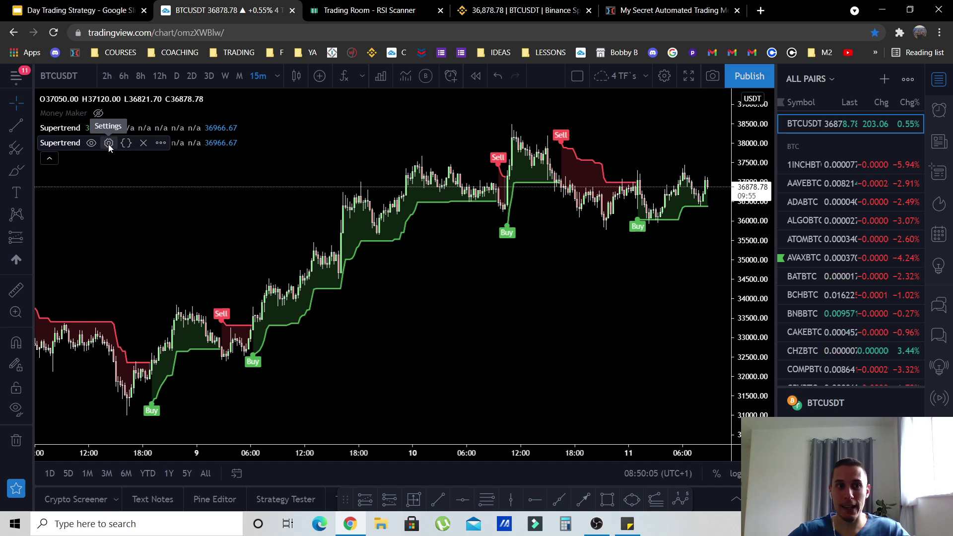
left_click(108, 143)
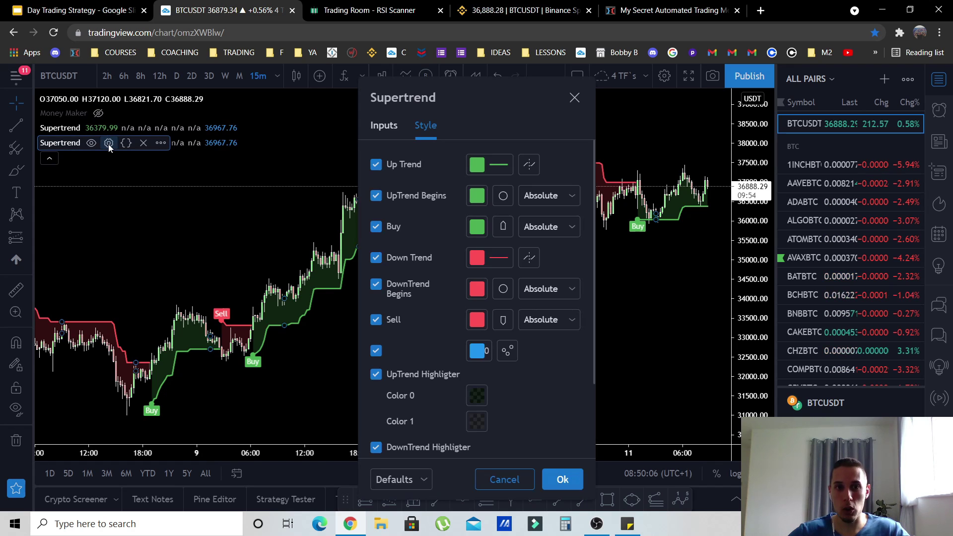
left_click(384, 125)
double_click(444, 196)
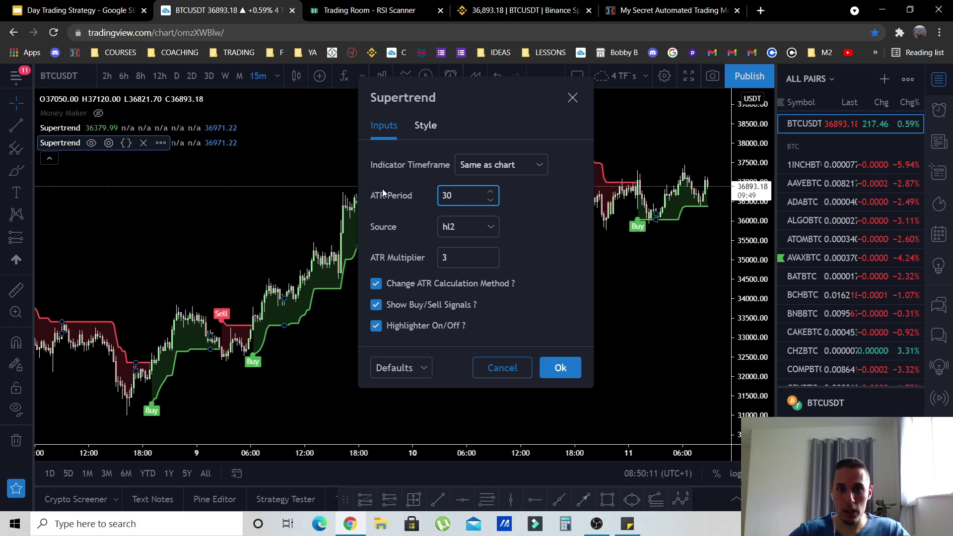
double_click(449, 259)
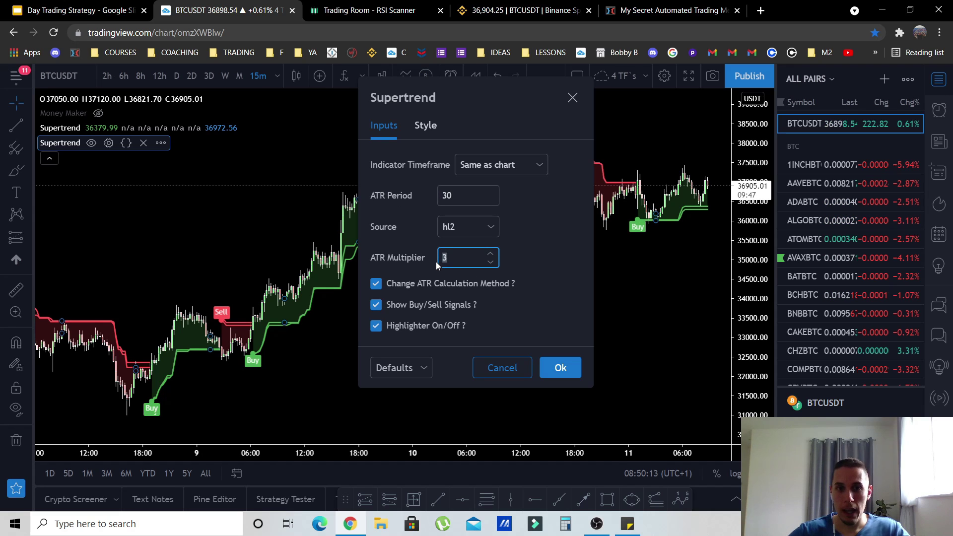
type("9")
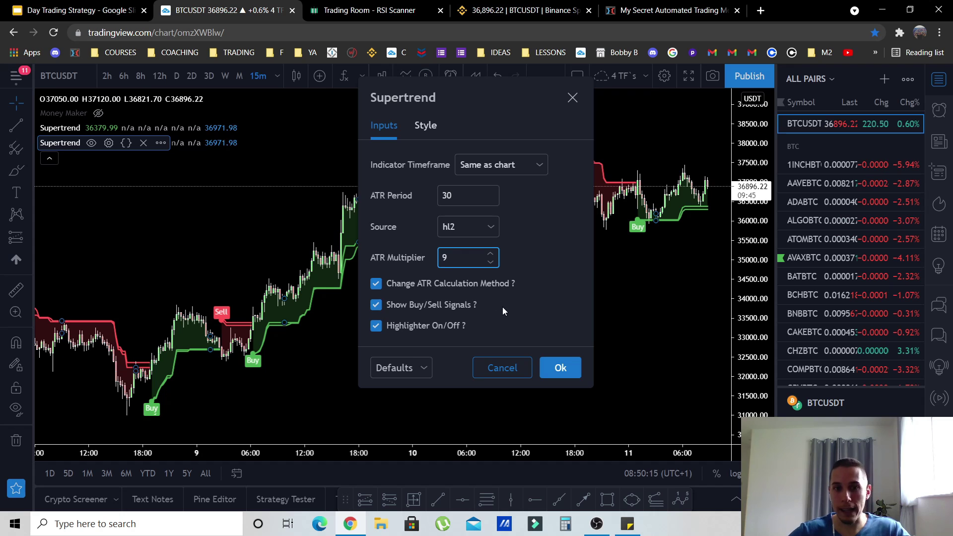
left_click(559, 374)
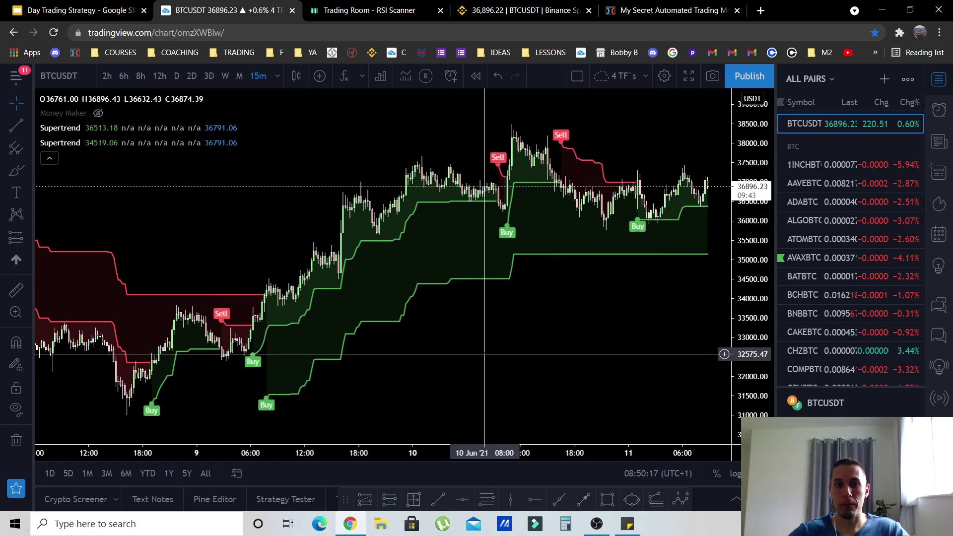